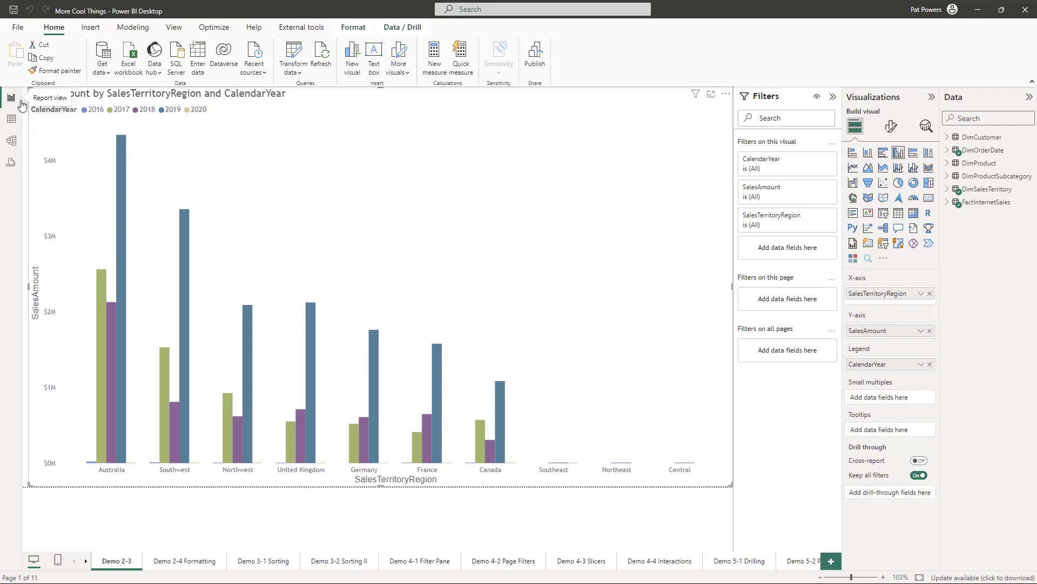
Check in the global preview features that DAX query view is enabled, and open the DAX query view
left_click(17, 27)
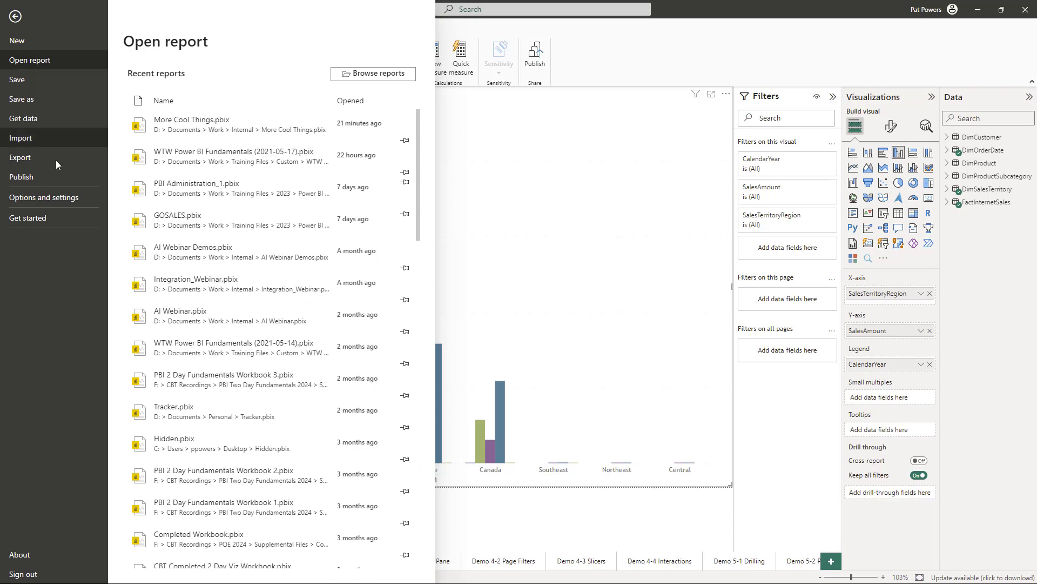
left_click(47, 196)
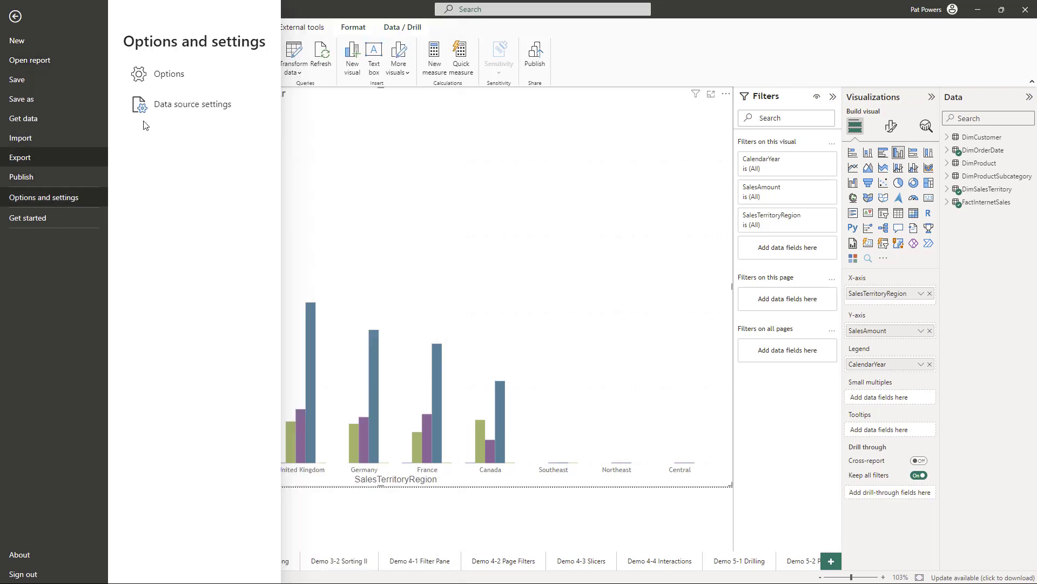
left_click(178, 82)
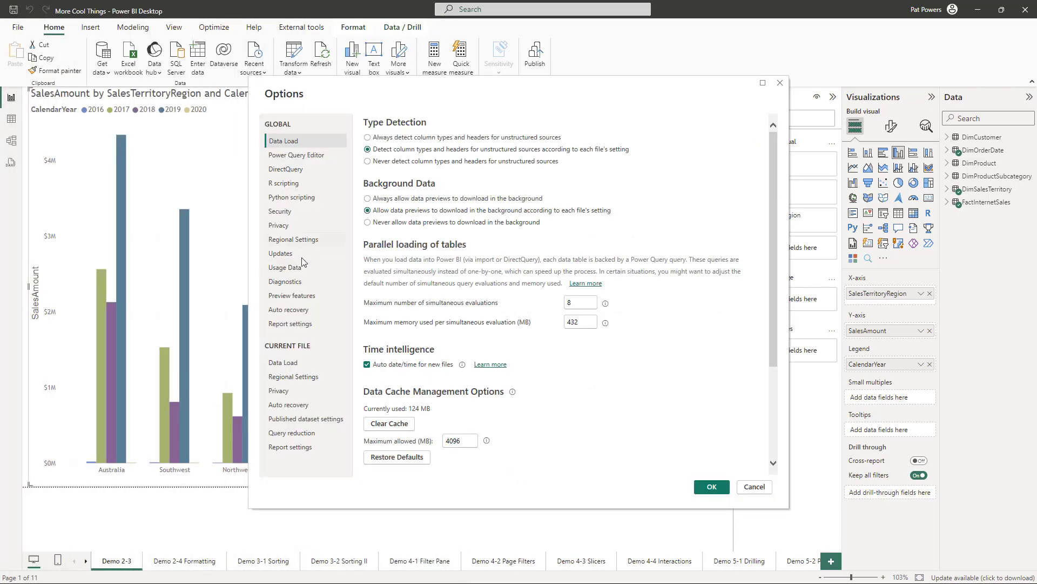
left_click(295, 296)
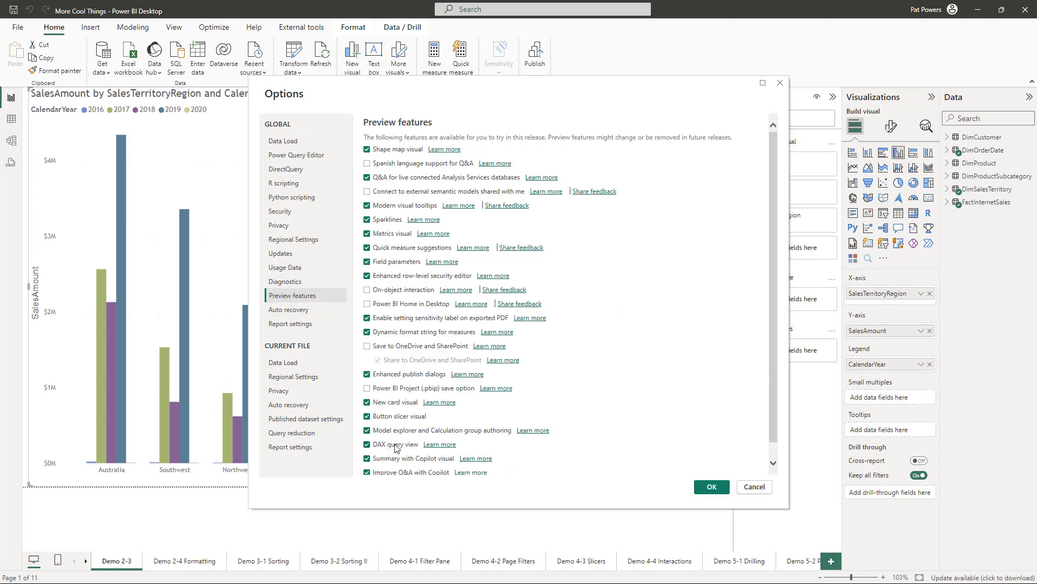
left_click(711, 486)
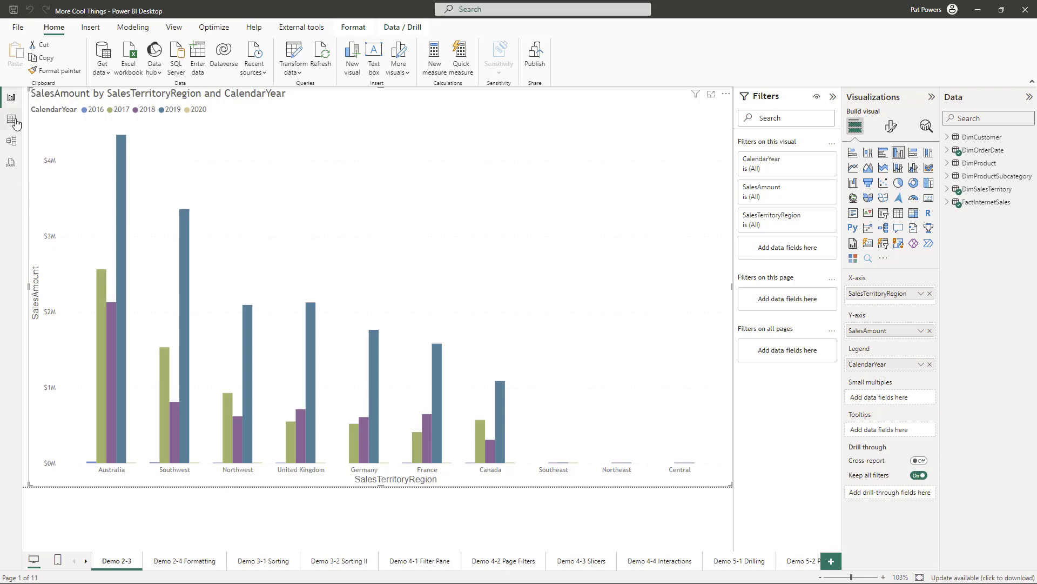
left_click(11, 162)
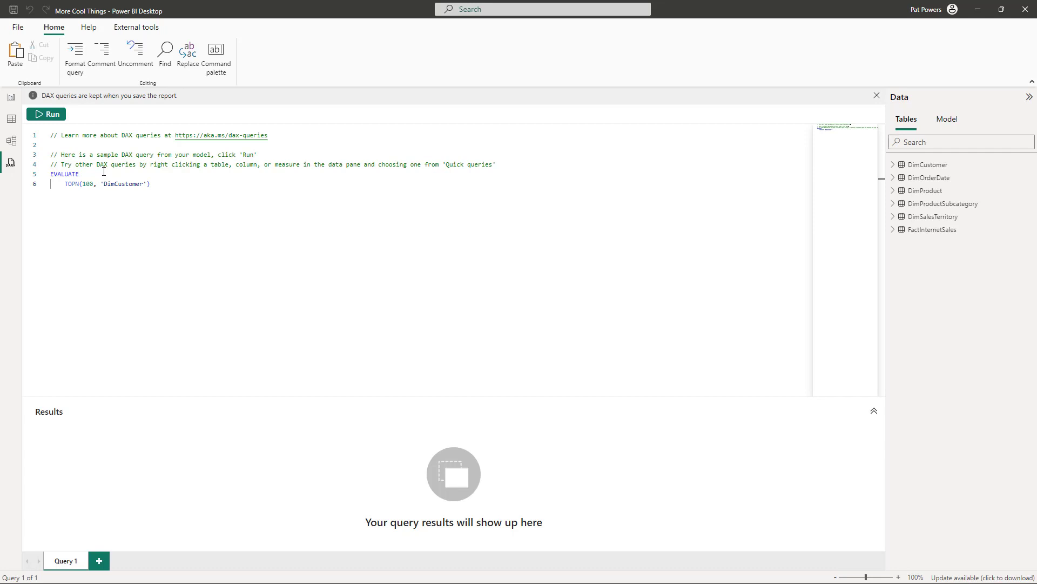
Bring the sample query's TOPN expression up onto the EVALUATE line, separated by a single space
left_click_drag(159, 186, 41, 175)
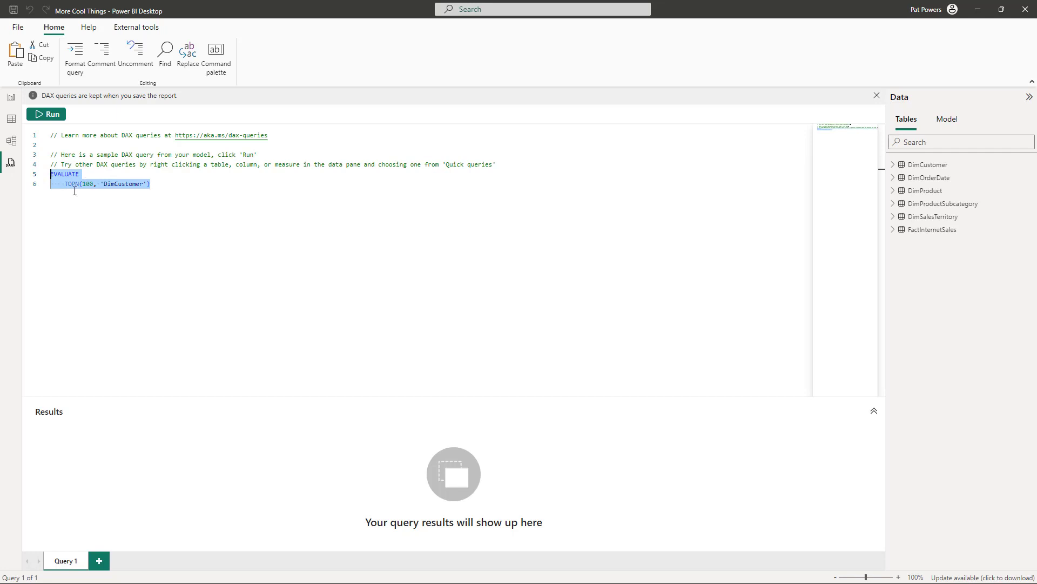
left_click(111, 172)
key("Delete")
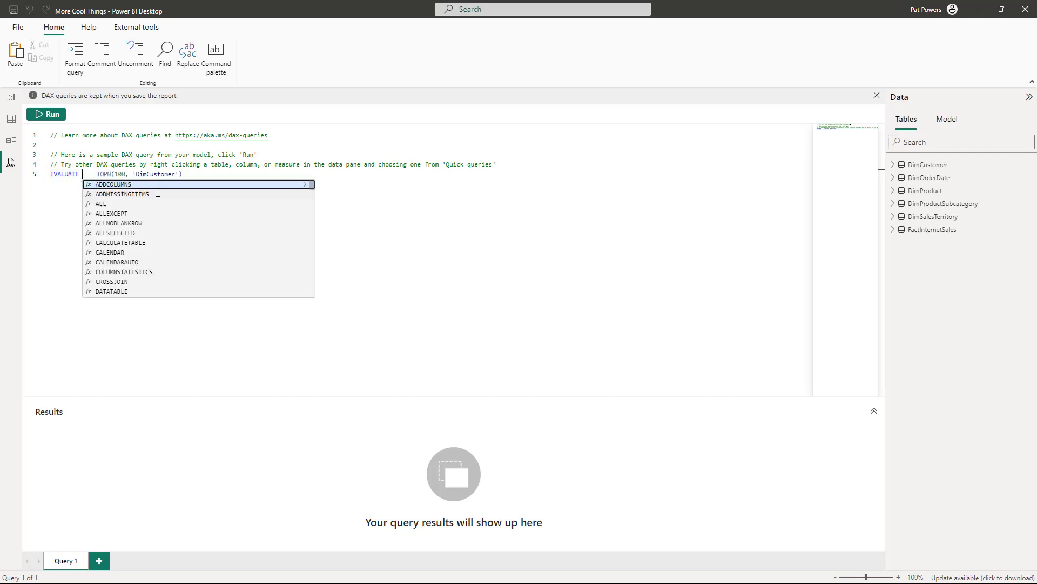
key("Delete")
key("Delete")
key("Delete")
key("Delete")
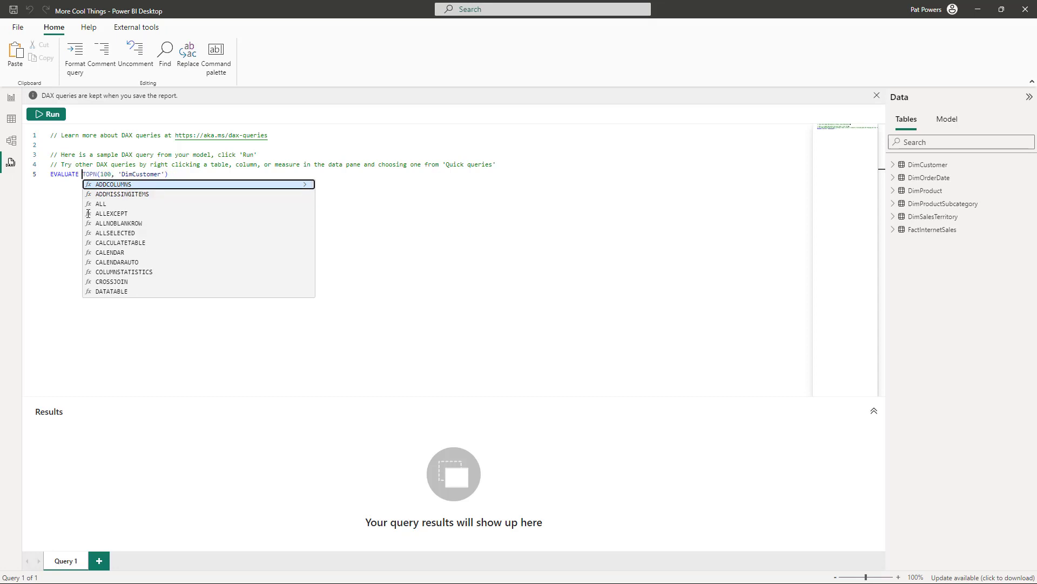
left_click(189, 171)
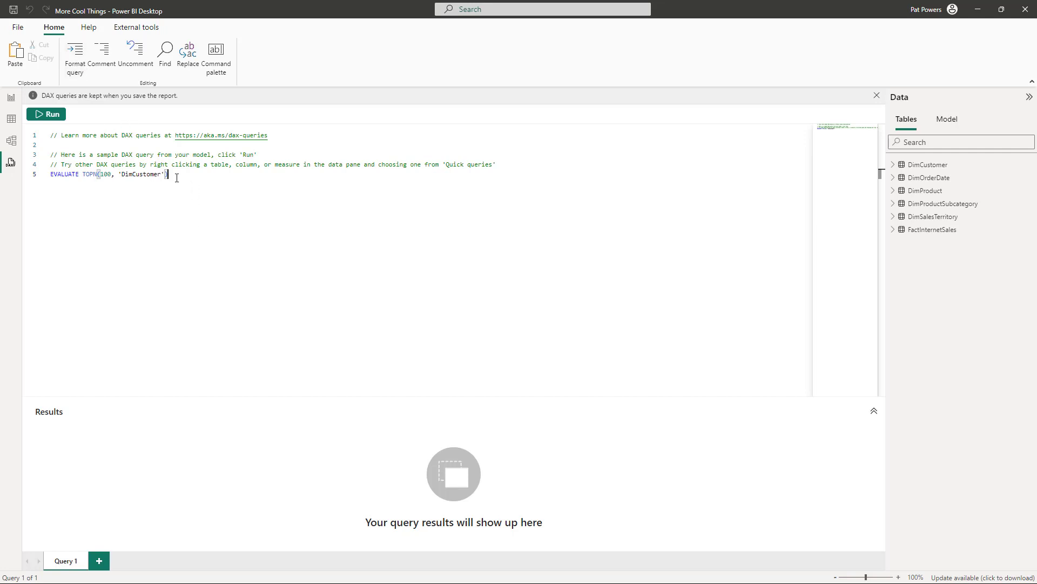
Format the EVALUATE TOPN query with the Format query command
left_click_drag(177, 178, 49, 174)
left_click(75, 54)
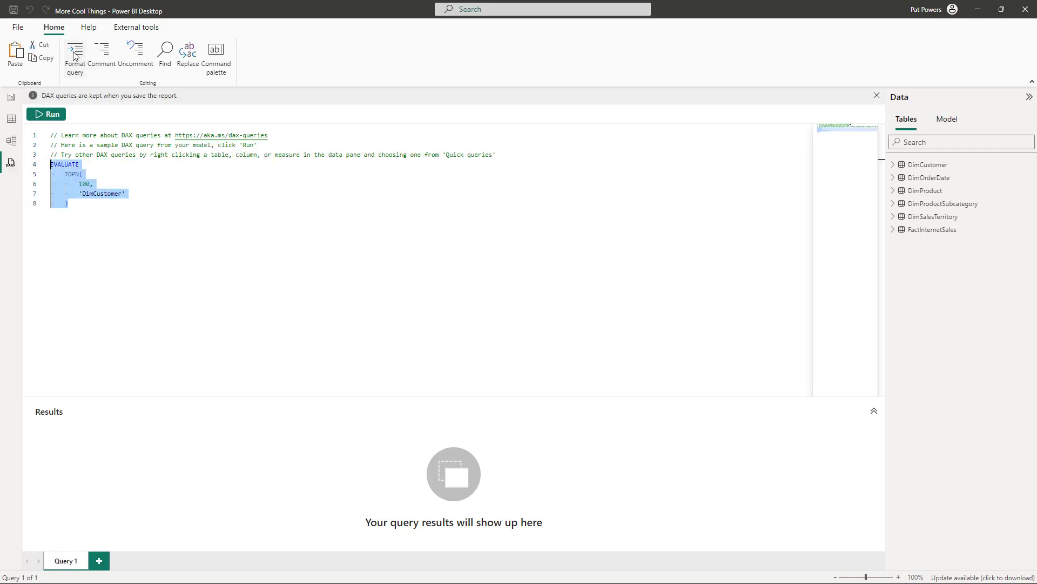
left_click(120, 204)
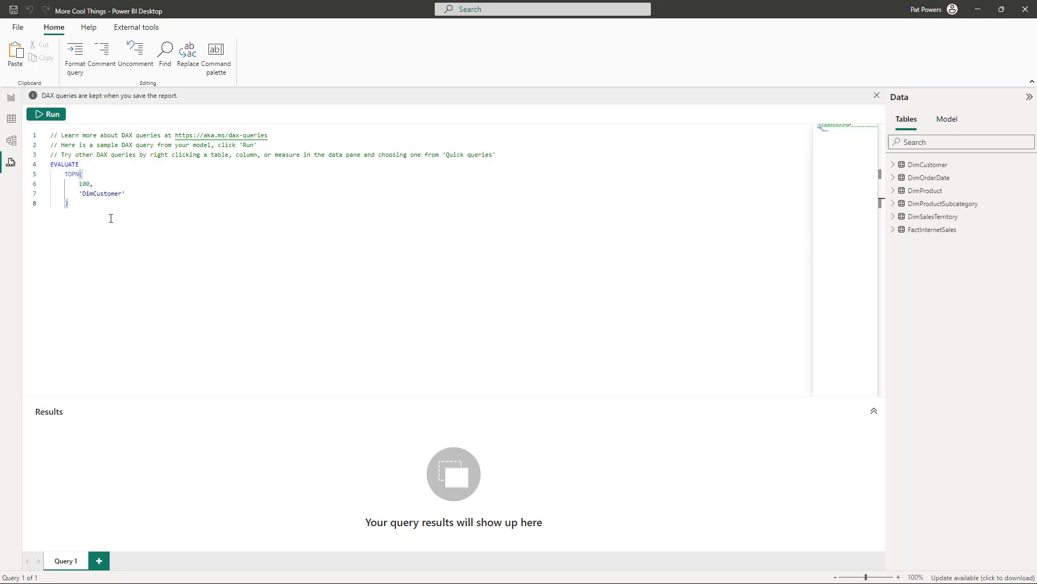
Join the 100 and 'DimCustomer' arguments onto the TOPN line of the formatted query
left_click(115, 171)
key("Delete")
key("Delete")
key("Delete")
key("Delete")
key("Delete")
key("Delete")
key("Delete")
key("Delete")
key("Delete")
Remove the extra spaces and line break so the expression reads TOPN(100,'DimCustomer') on one line
key("ctrl+Right")
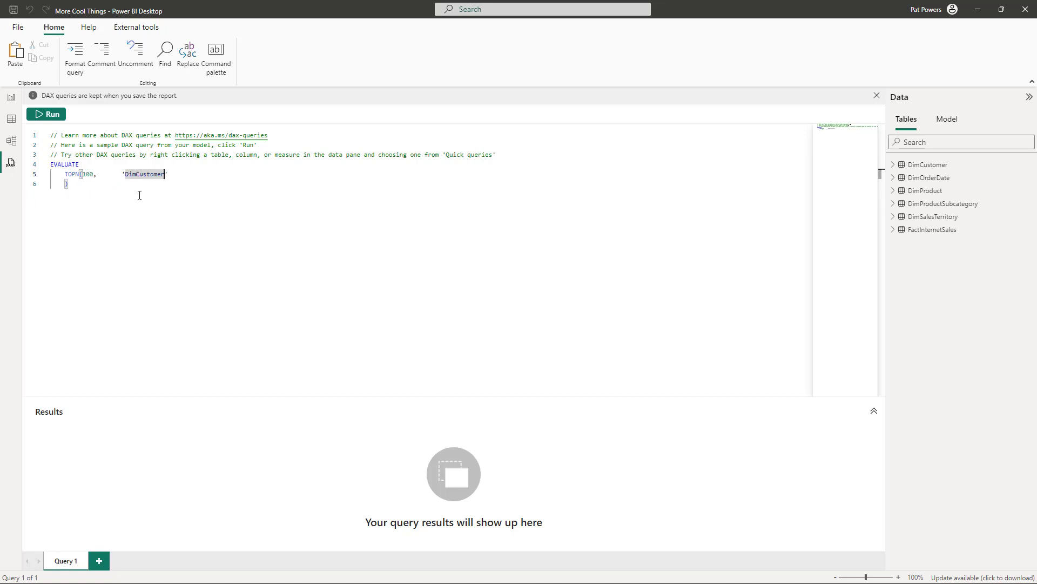
key("Left")
key("Left")
key("Left")
key("Left")
key("Left")
key("Left")
key("Left")
key("Left")
key("Left")
key("Left")
key("Left")
key("Left")
key("Left")
key("Left")
key("Right")
key("Right")
key("Right")
key("Delete")
key("Delete")
key("Delete")
key("Delete")
key("Delete")
key("Delete")
key("Delete")
key("Delete")
key("Delete")
key("Delete")
key("Delete")
key("Delete")
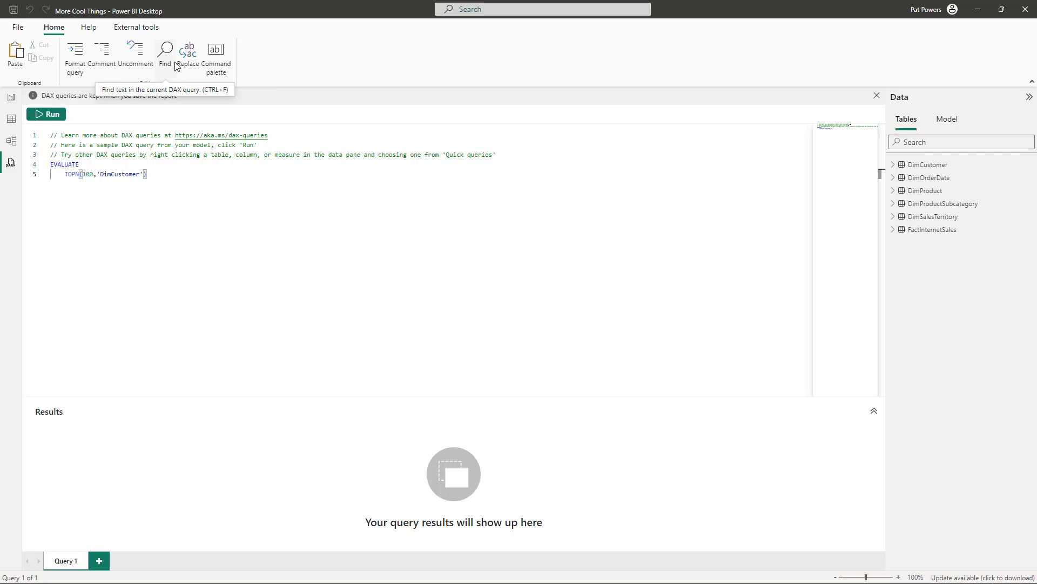
Examine the available editor commands and their shortcuts in the command palette, and close it
left_click(214, 62)
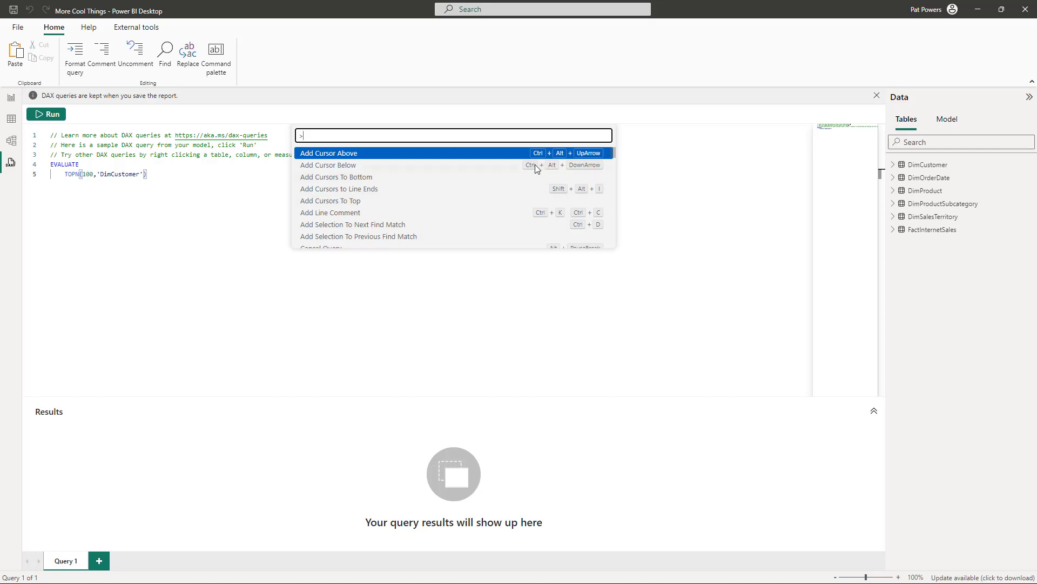
scroll(448, 200, "down", 2)
scroll(449, 201, "down", 5)
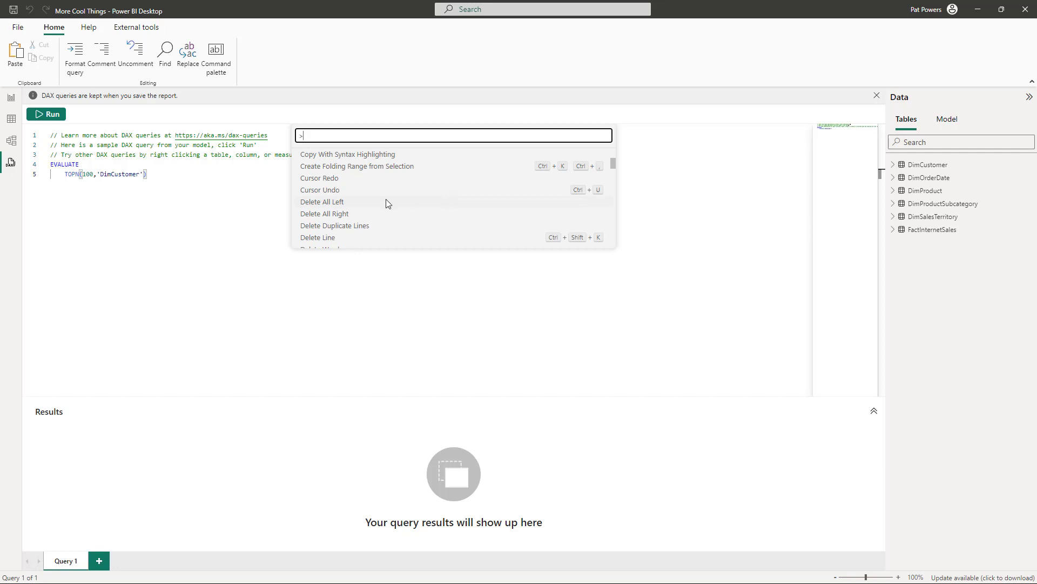
scroll(376, 203, "down", 5)
scroll(376, 203, "down", 2)
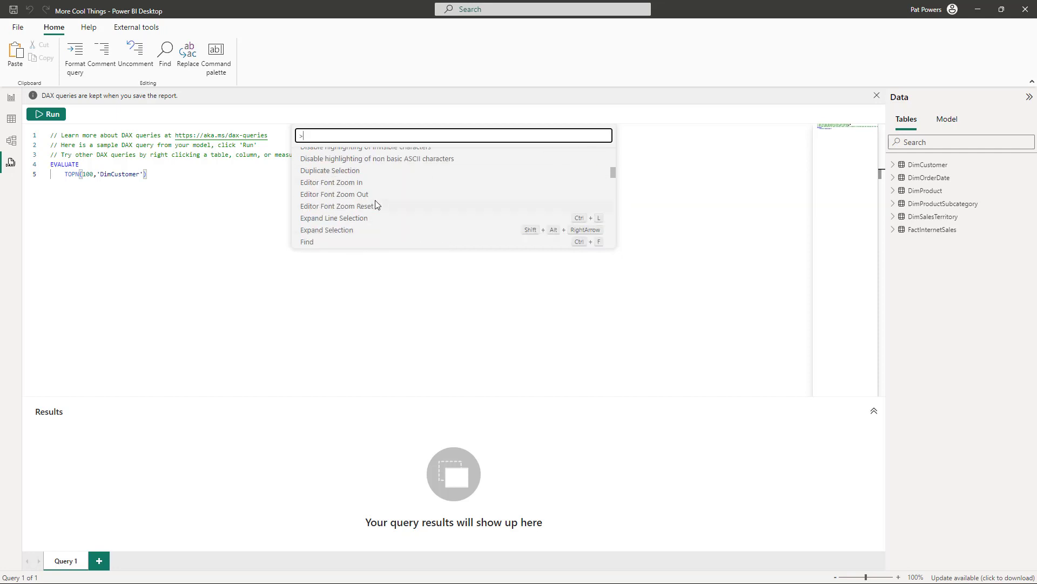
scroll(378, 191, "down", 2)
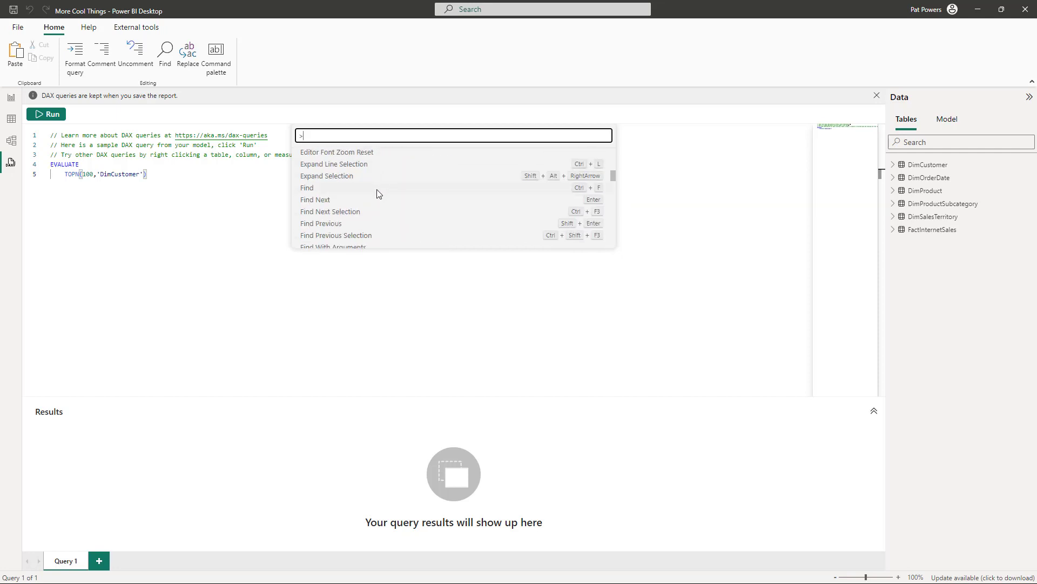
scroll(406, 201, "up", 5)
scroll(404, 199, "up", 10)
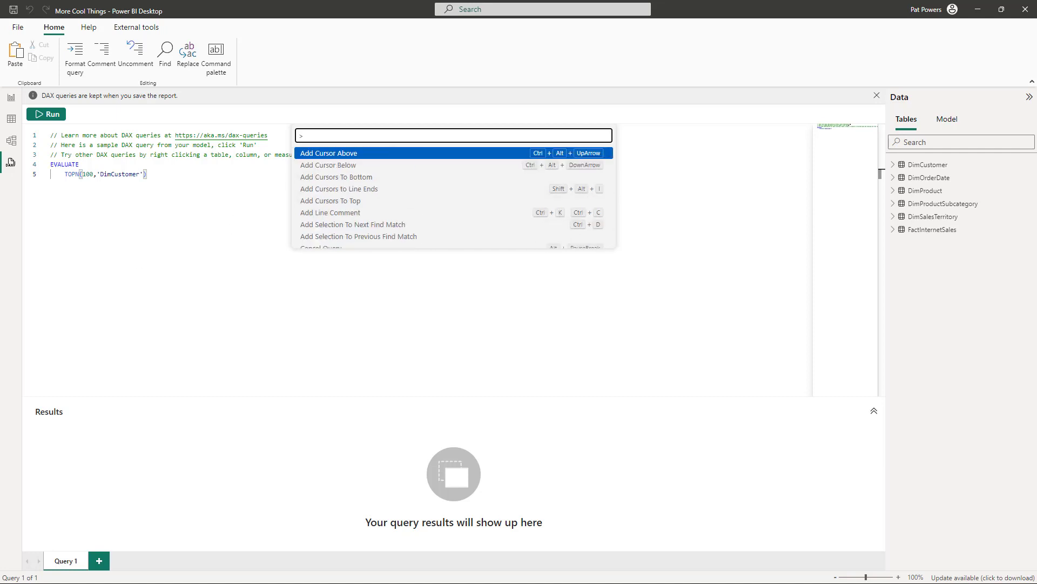
left_click(153, 204)
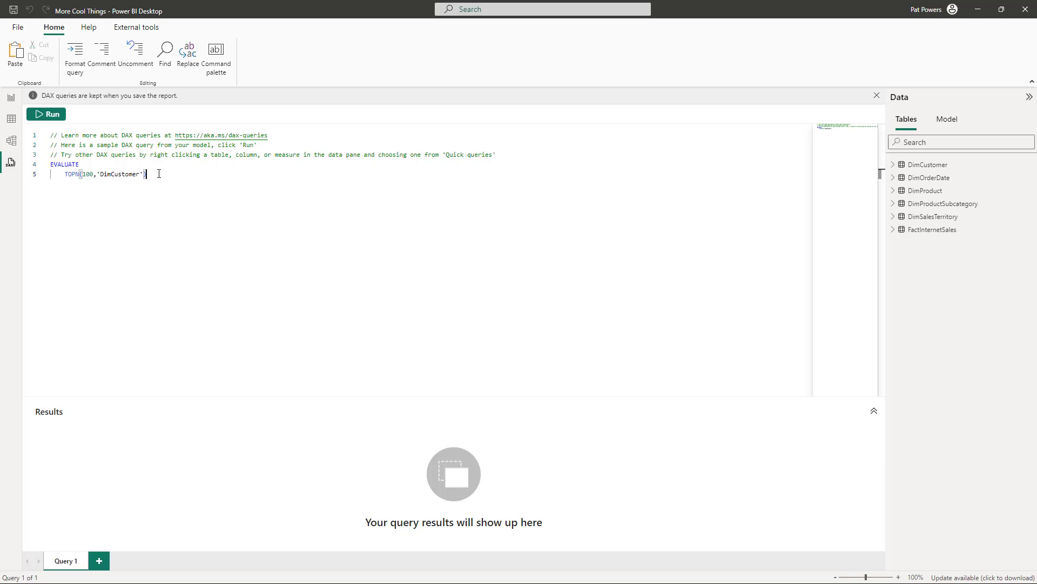
Replace the TOPN expression with the DimCustomer table so the query reads EVALUATE DimCustomer
left_click_drag(147, 174, 64, 174)
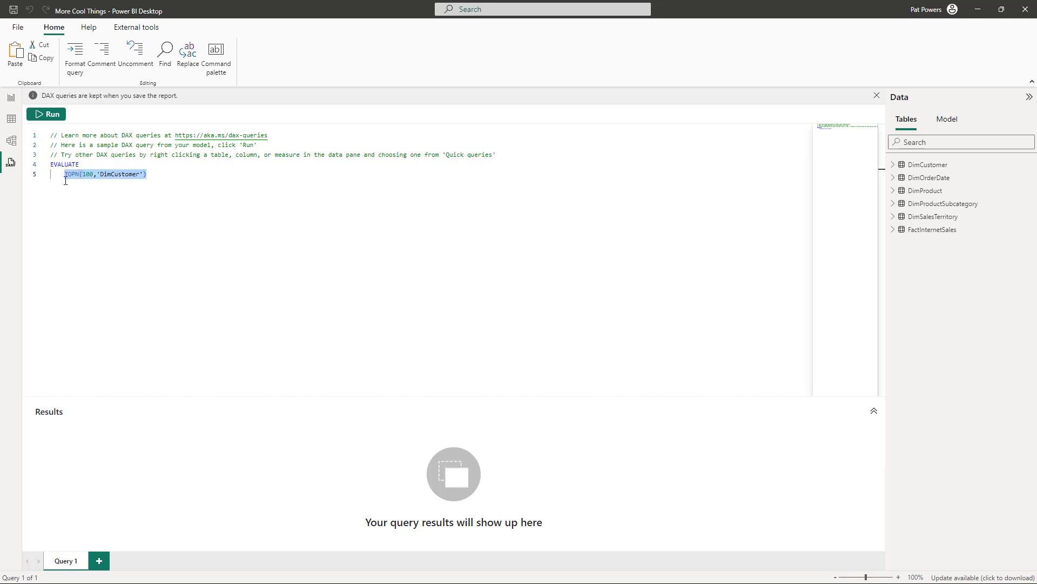
key("Delete")
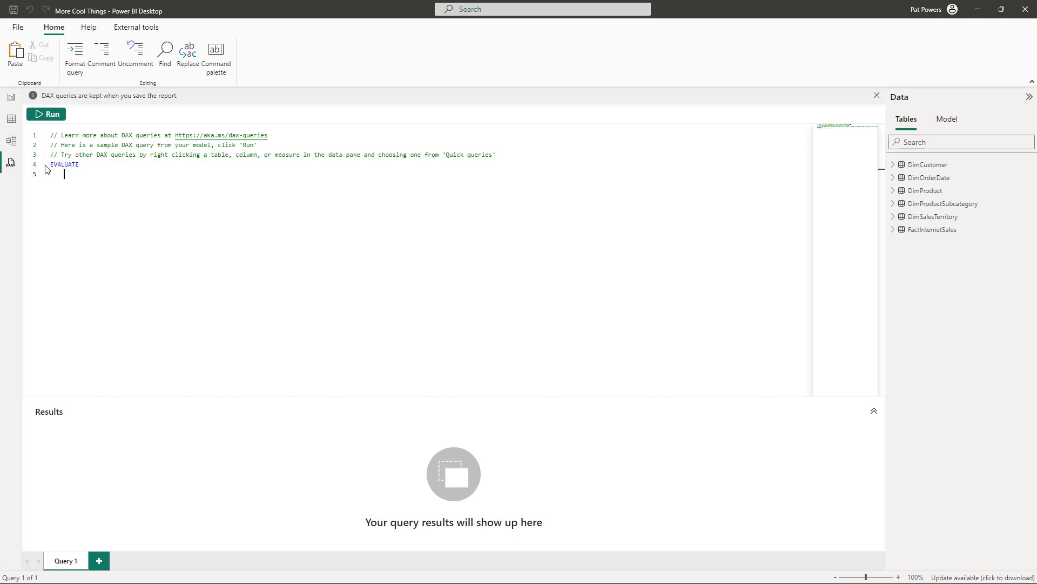
left_click_drag(51, 164, 81, 166)
left_click(87, 175)
key("Up")
type("Dim")
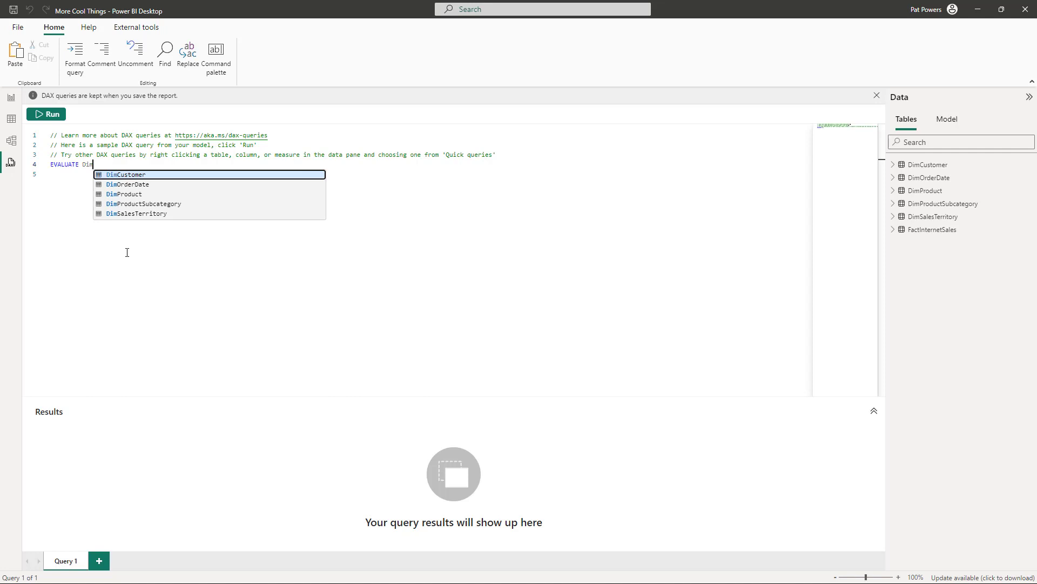
key("Tab")
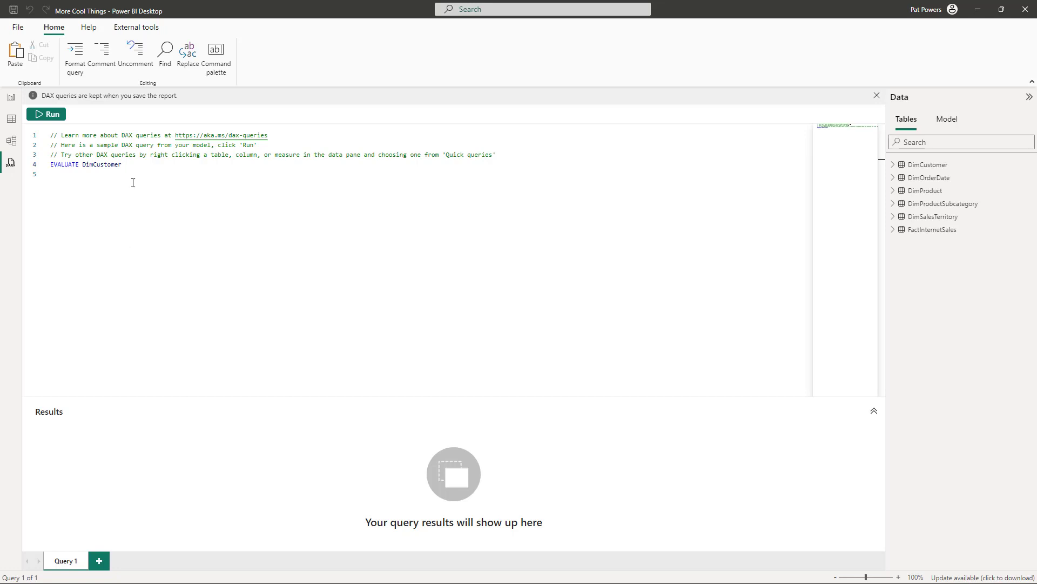
Run the DimCustomer query and enlarge the results area
left_click(58, 118)
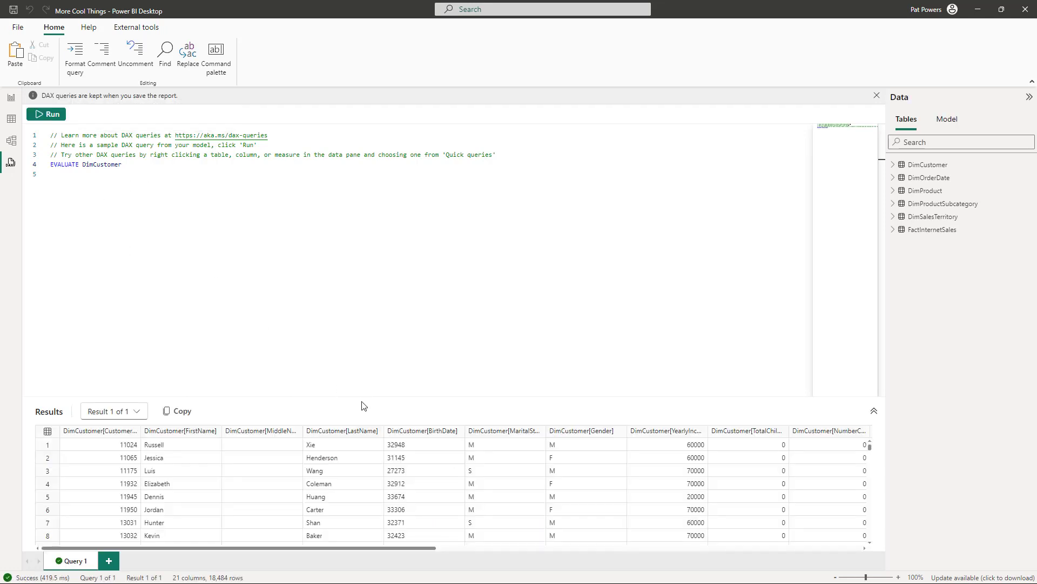
left_click_drag(361, 398, 361, 294)
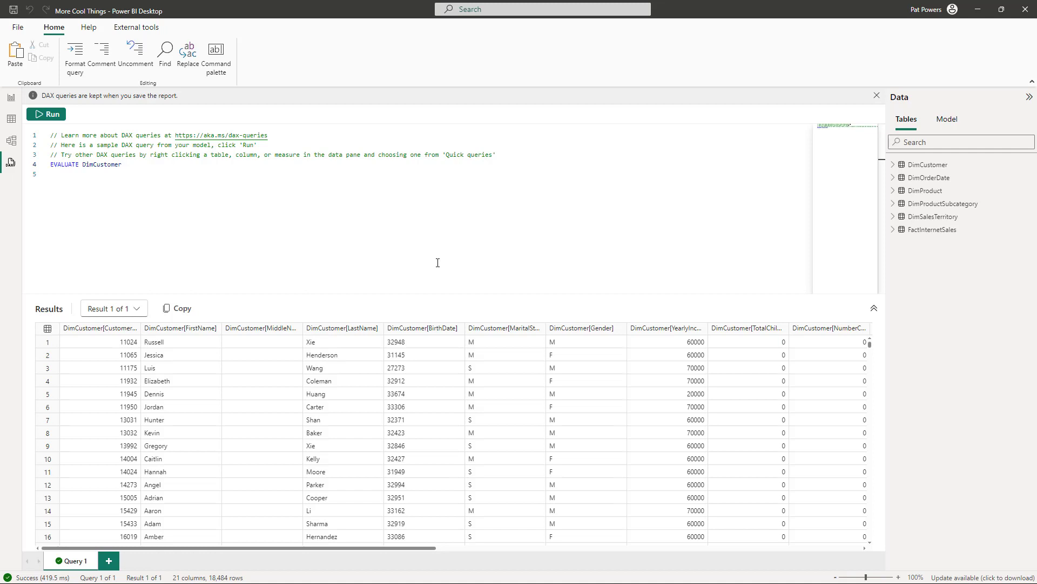
Generate column statistics for the DimCustomer table with a quick query, and review the results and the generated DAX code
right_click(925, 170)
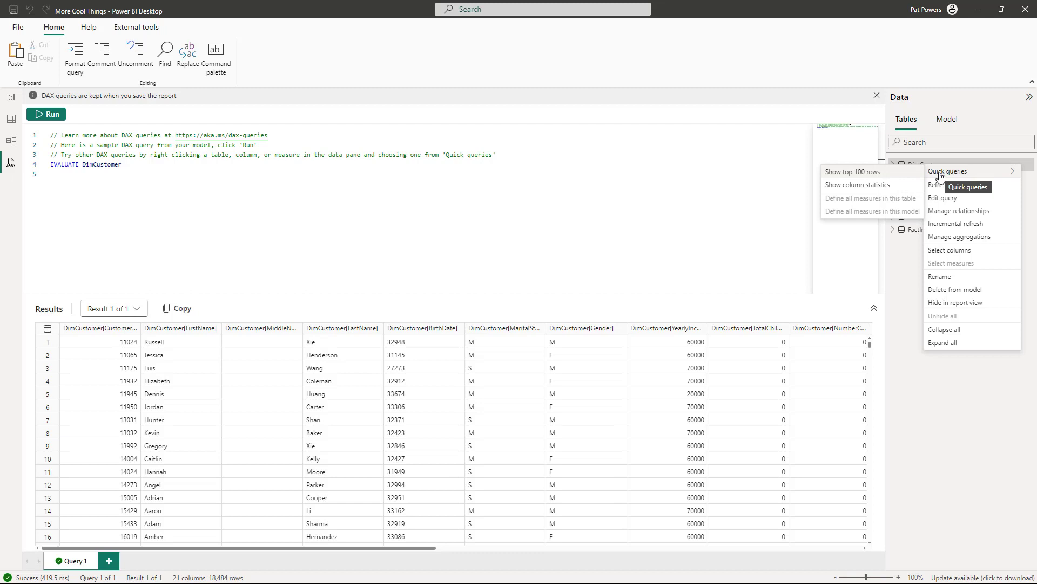
left_click(844, 190)
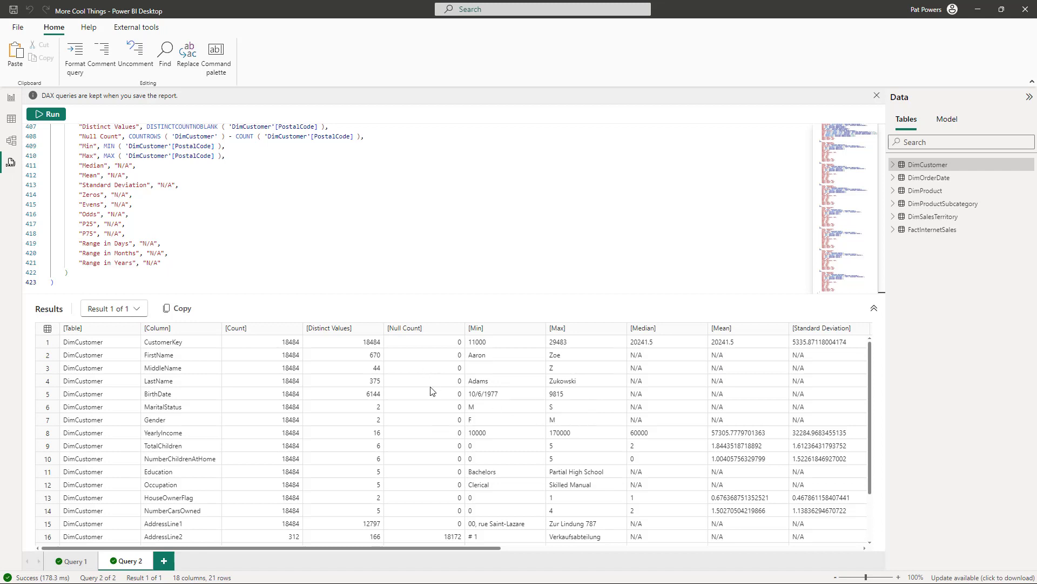
scroll(423, 414, "down", 2)
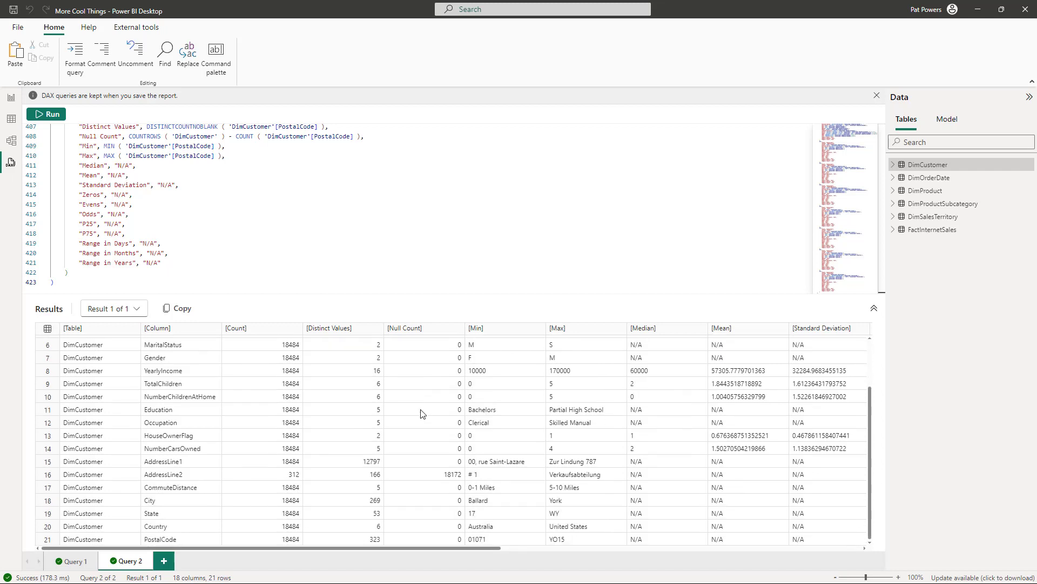
scroll(404, 428, "up", 2)
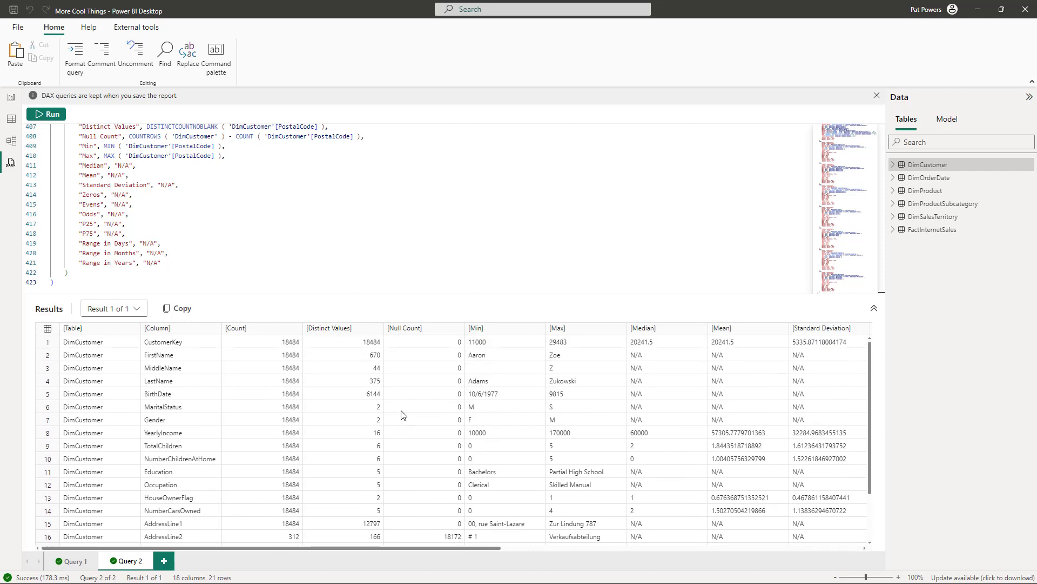
scroll(231, 201, "up", 15)
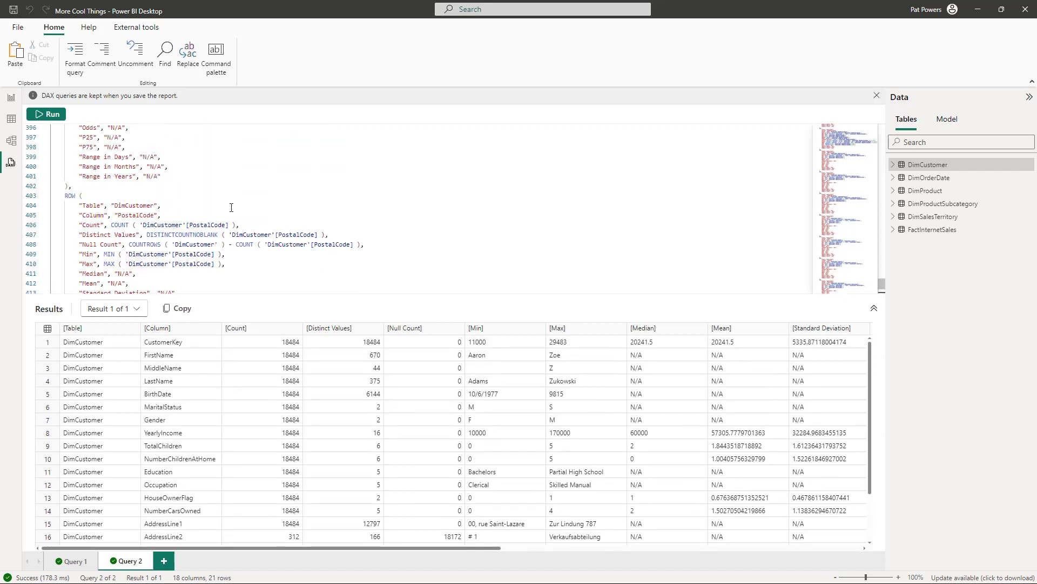
scroll(202, 194, "up", 17)
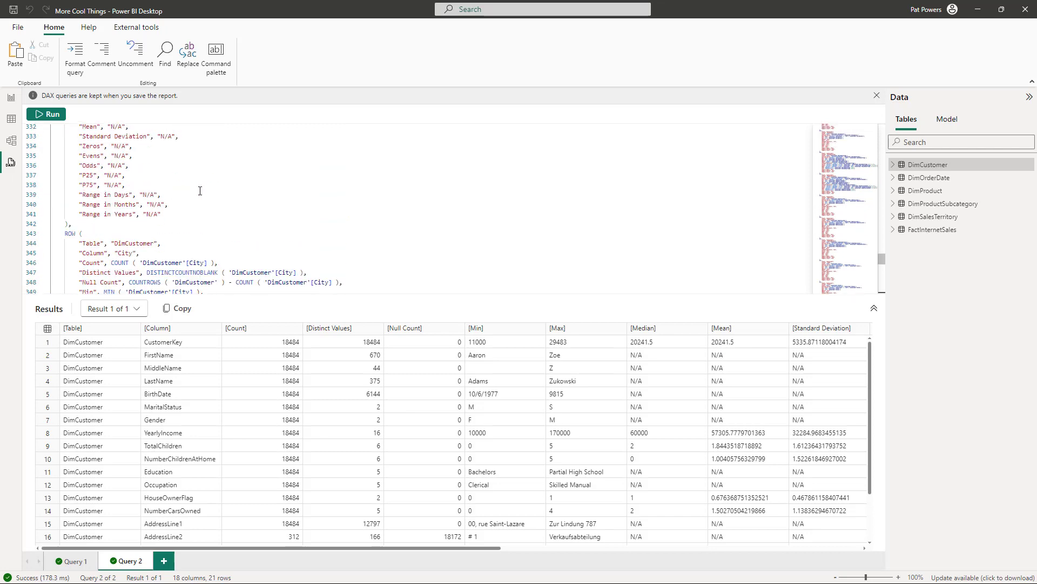
scroll(189, 183, "up", 15)
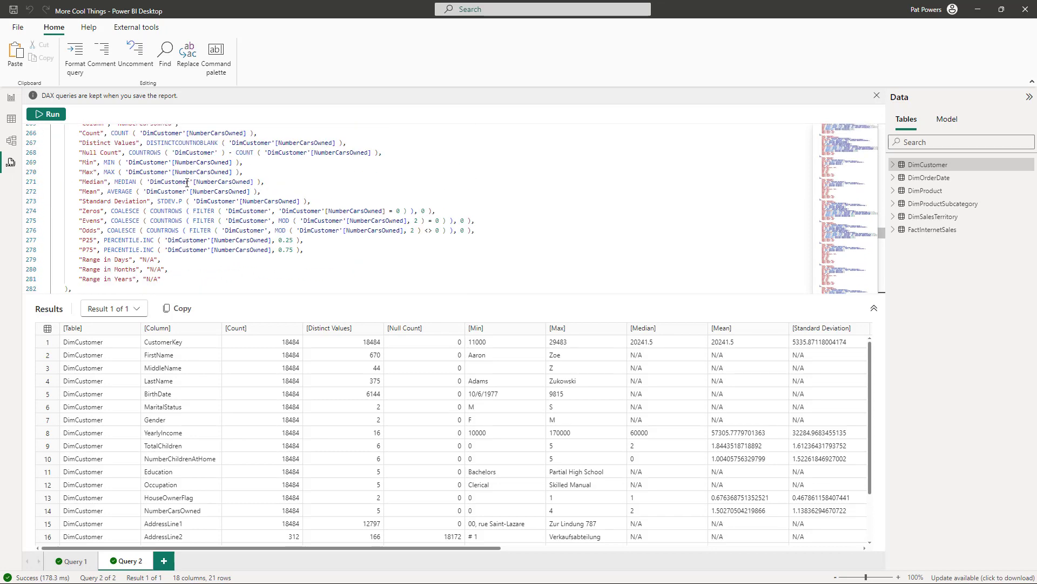
scroll(182, 176, "up", 3)
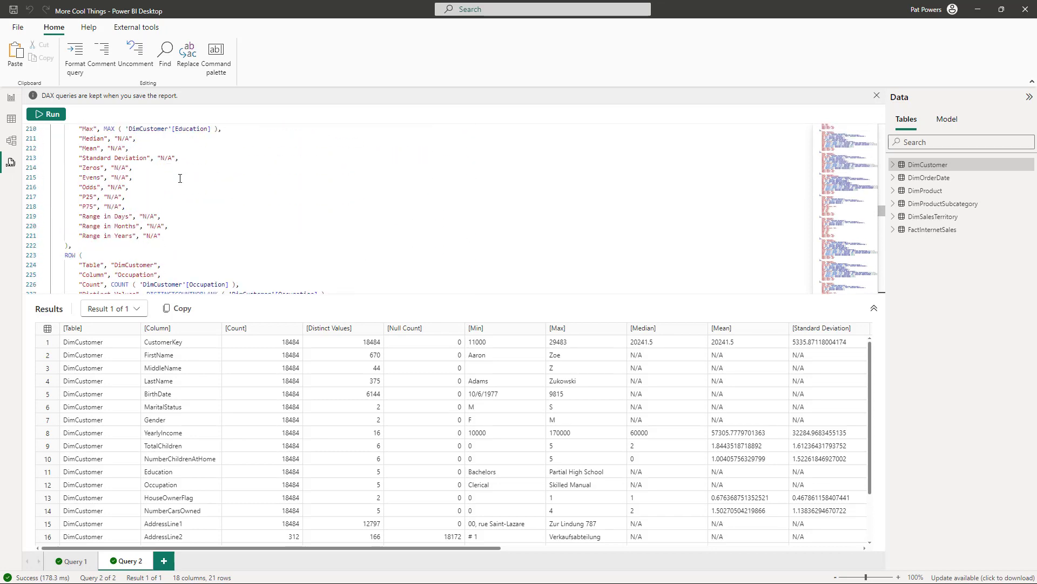
scroll(182, 175, "up", 10)
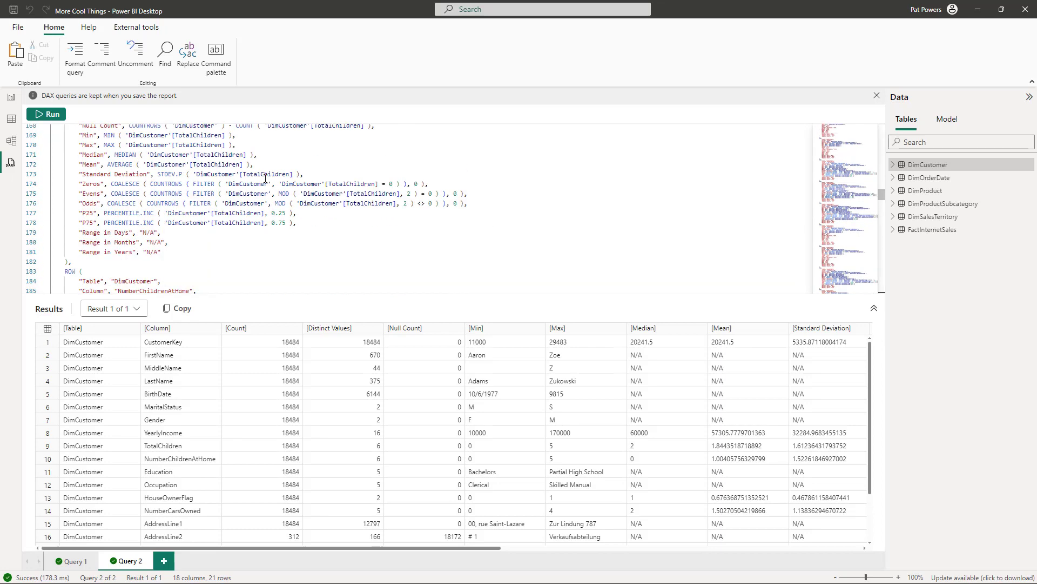
Show the top 100 rows of the DimCustomer table with a quick query and copy the results
right_click(921, 165)
mouse_move(940, 167)
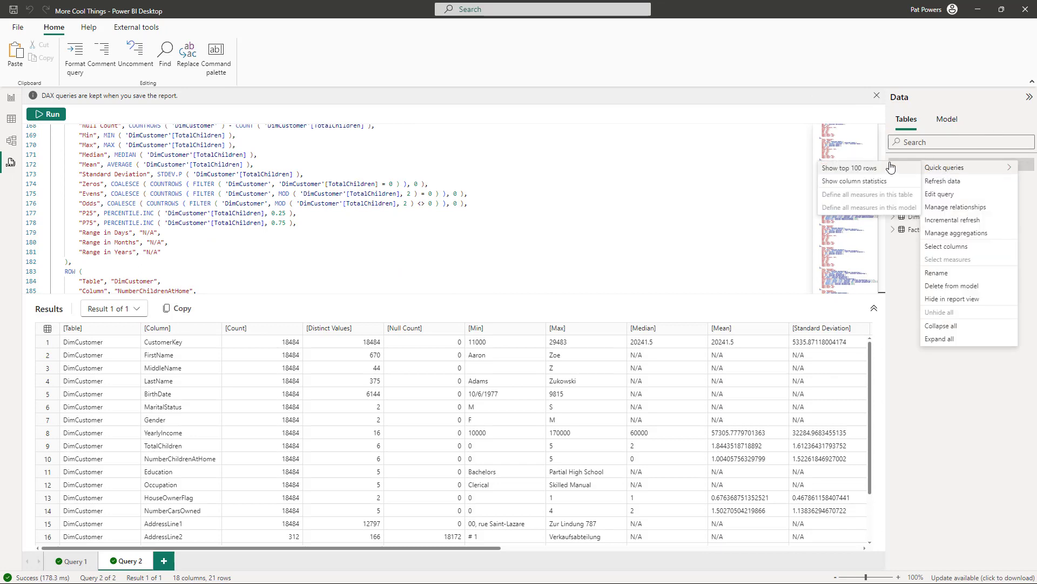
left_click(861, 169)
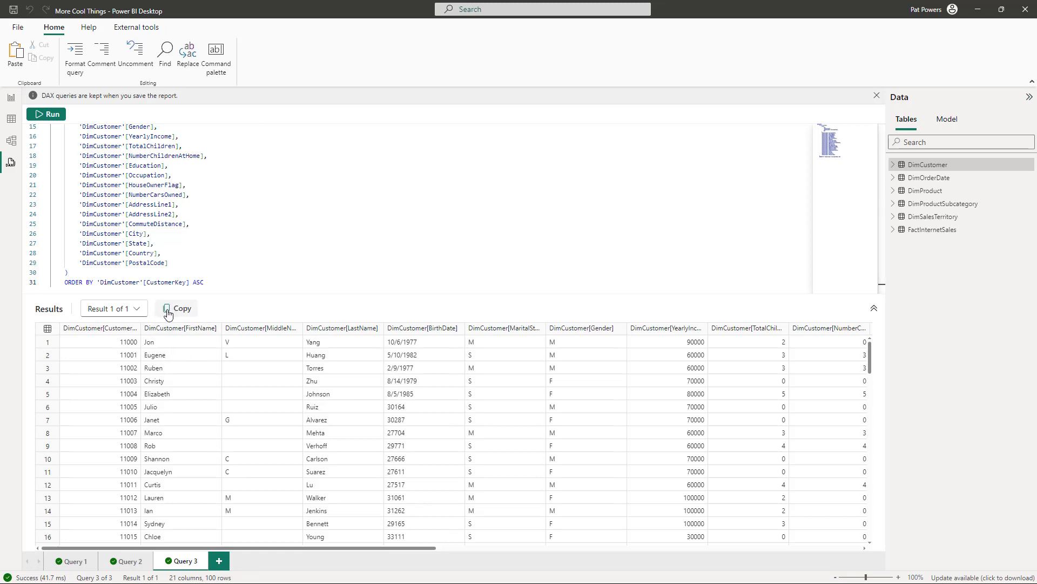
Create a manually entered table from Report view using the copied query results, keeping the first row as column headers
left_click(11, 99)
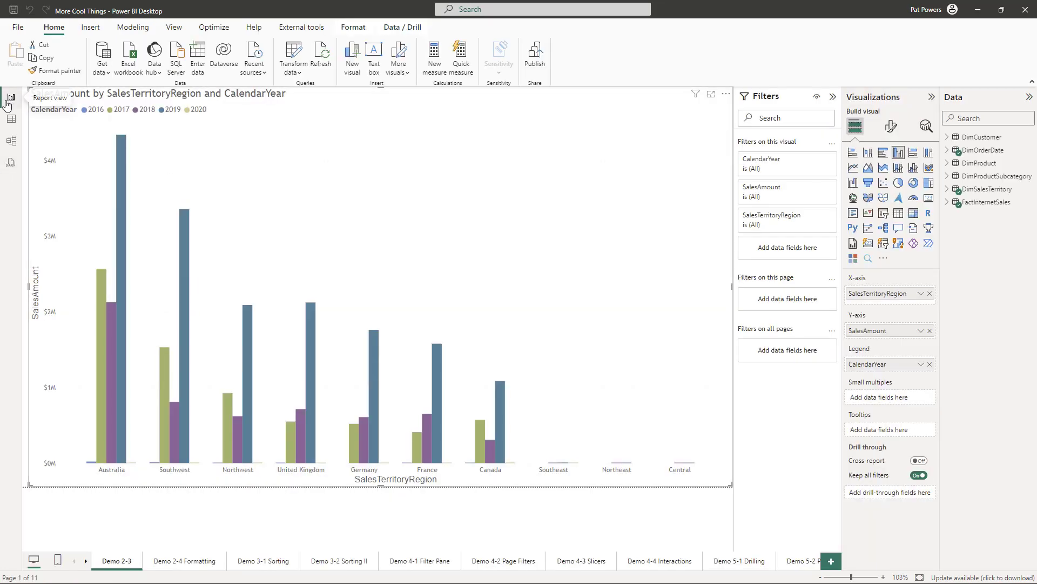
left_click(199, 61)
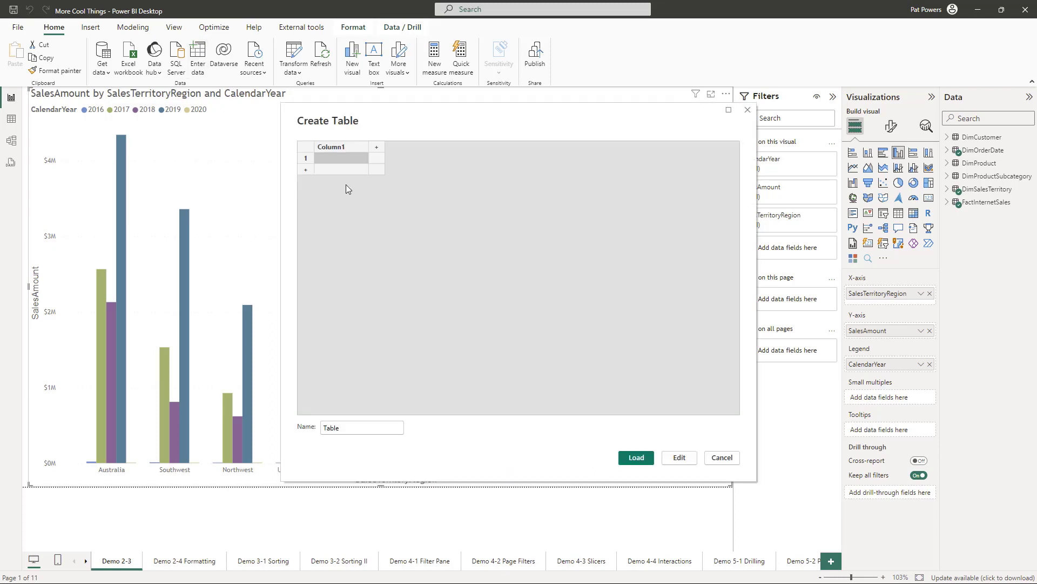
key("ctrl+v")
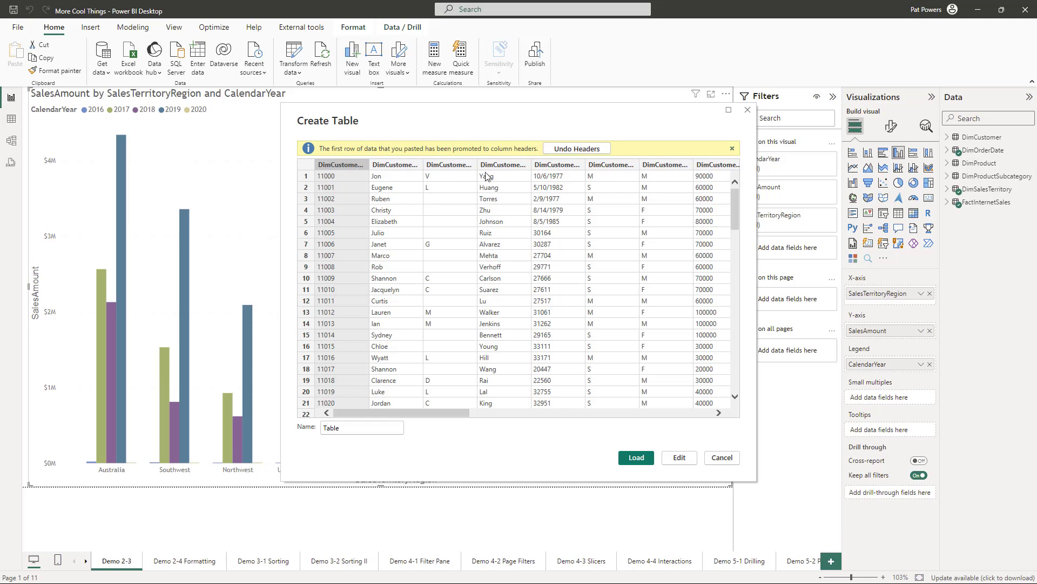
left_click(733, 149)
mouse_move(439, 409)
left_mouse_down()
mouse_move(524, 409)
mouse_move(440, 409)
left_mouse_up()
Name the new table Sample Customer Table and load it into the model
double_click(332, 427)
type("Samp")
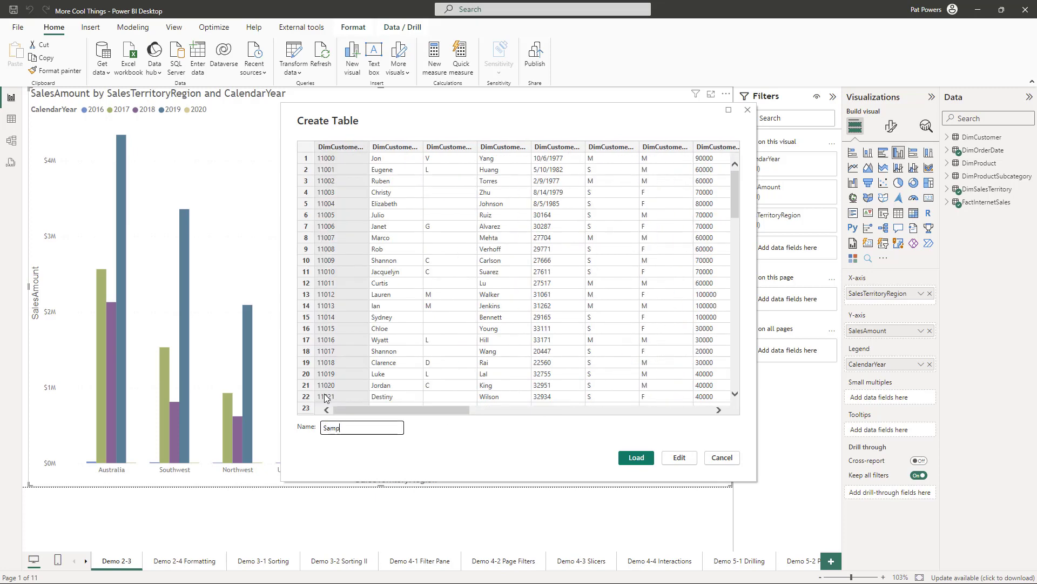
type("le Customer Table")
left_click(634, 458)
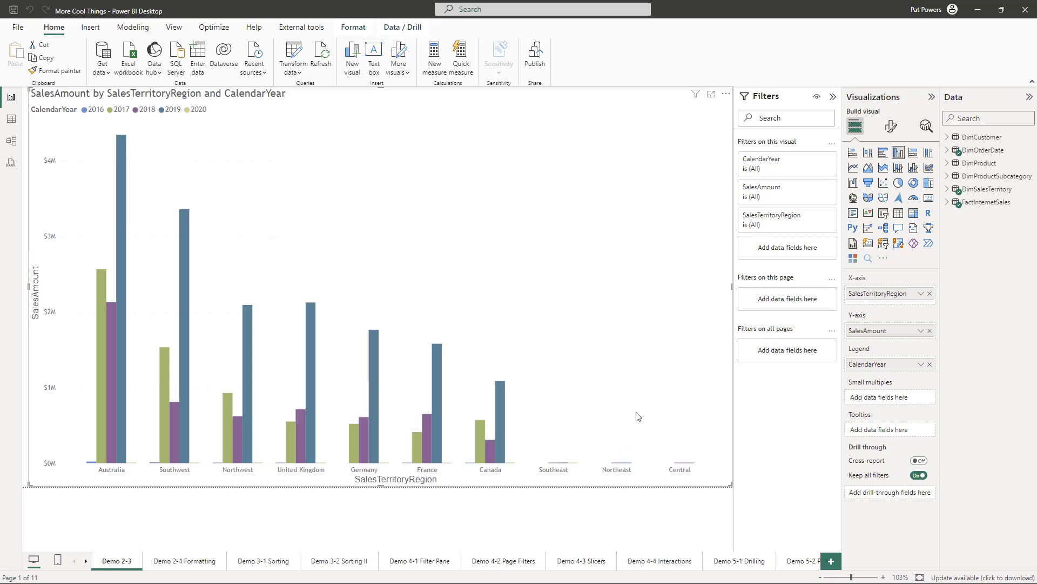